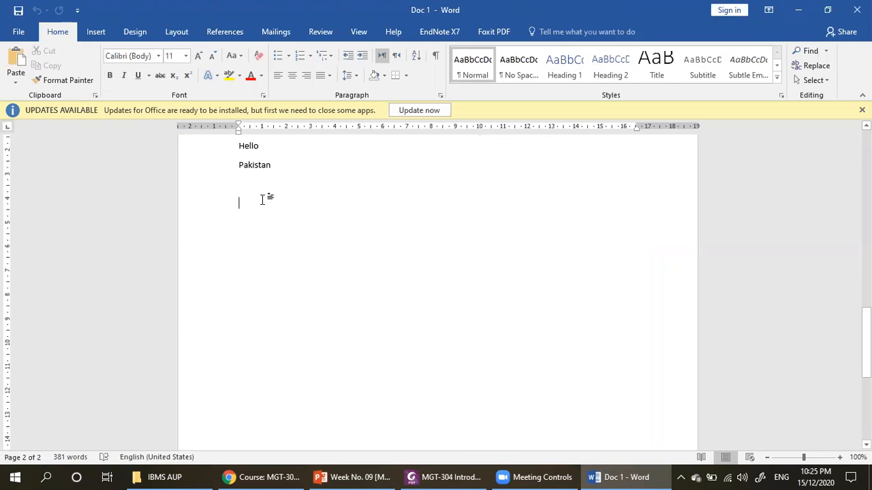
# - Dismiss the Office updates notification
pyautogui.click(862, 111)
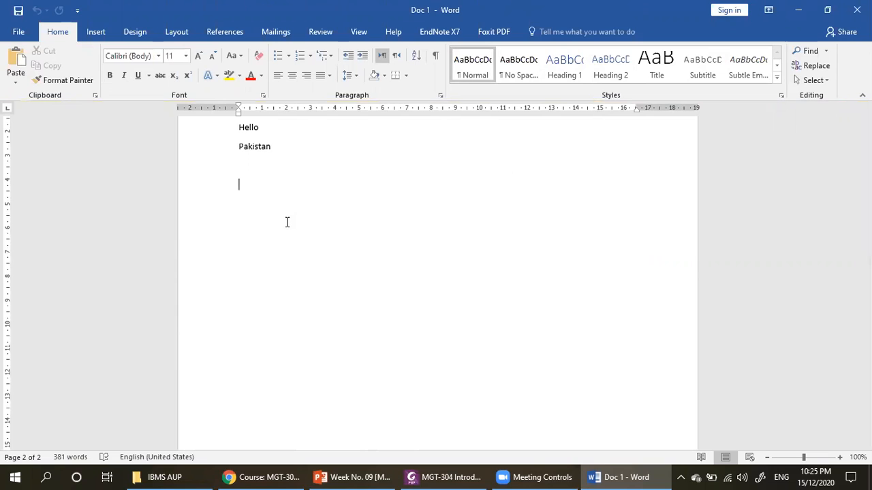
pyautogui.click(104, 32)
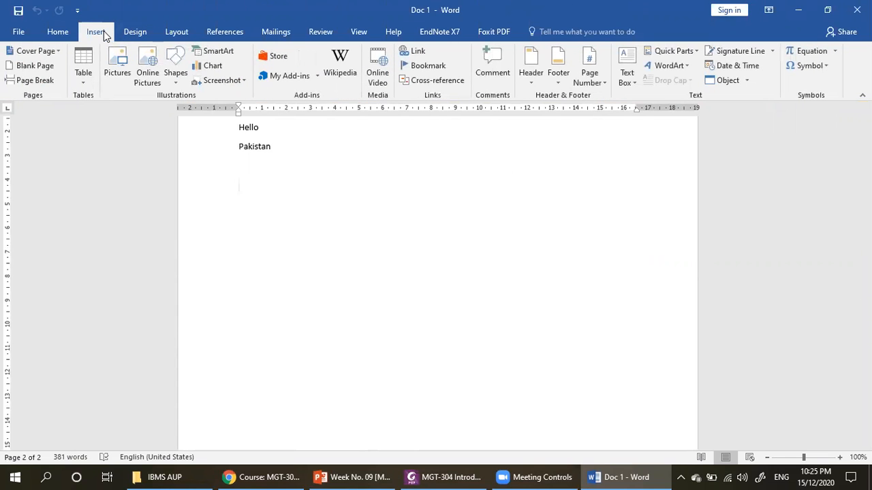
pyautogui.click(88, 81)
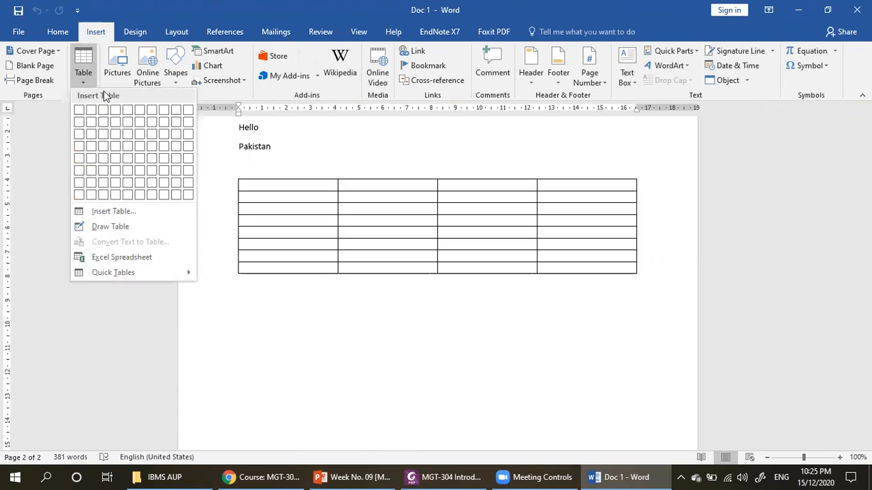
pyautogui.click(277, 263)
pyautogui.click(197, 213)
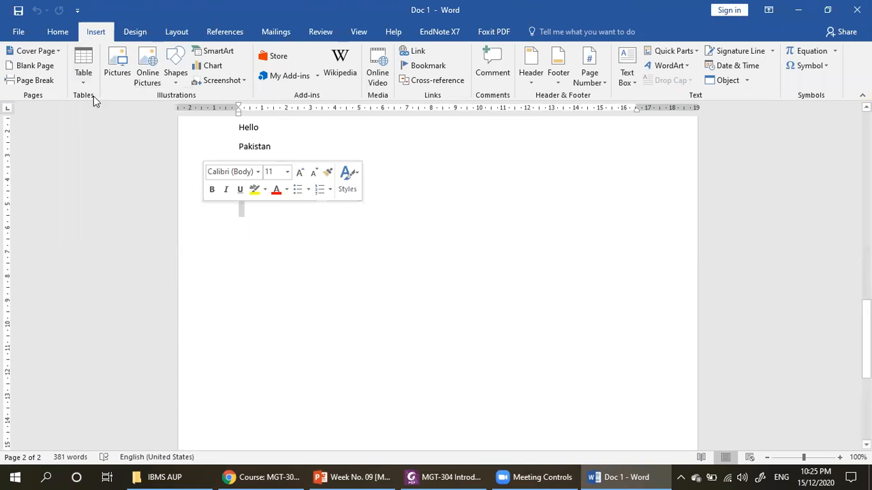
pyautogui.click(55, 35)
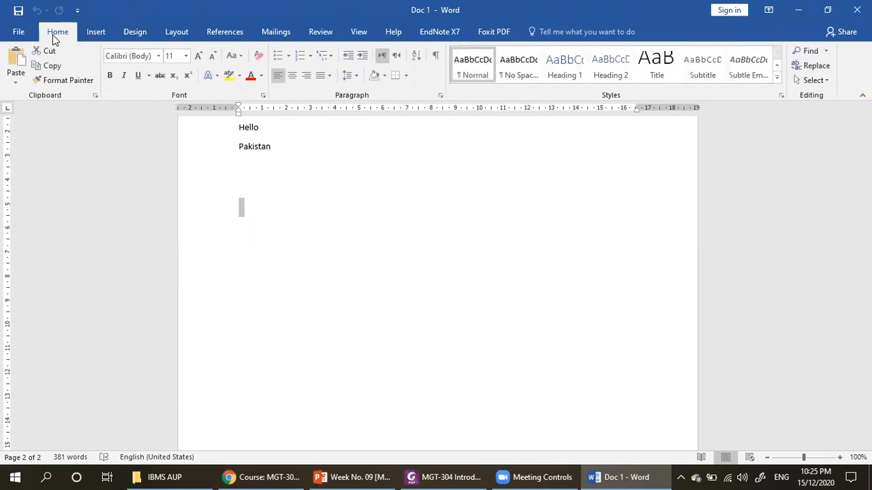
# - Draw a freehand table frame about 14.5 cm wide and 1.5 cm high below the word Pakistan
pyautogui.click(94, 33)
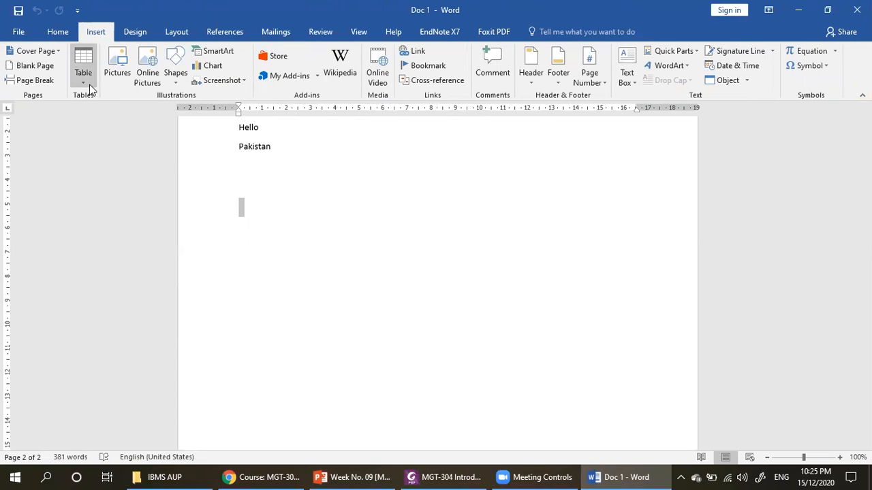
pyautogui.click(87, 76)
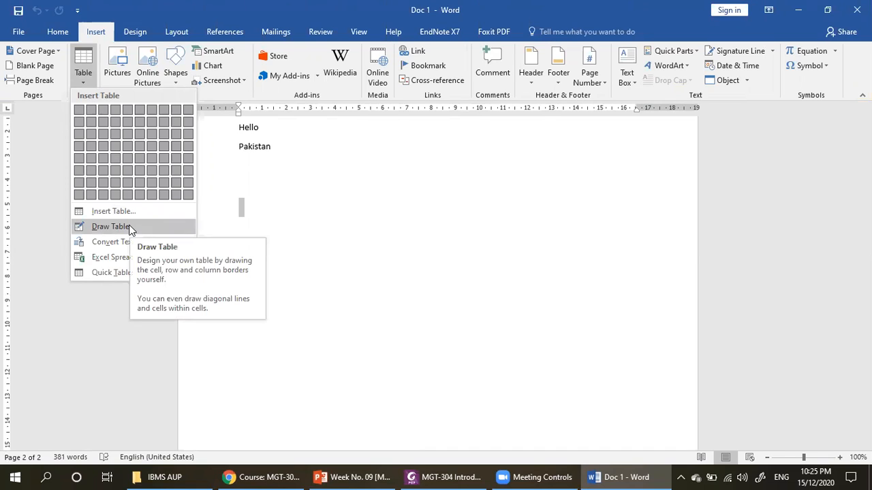
pyautogui.click(110, 226)
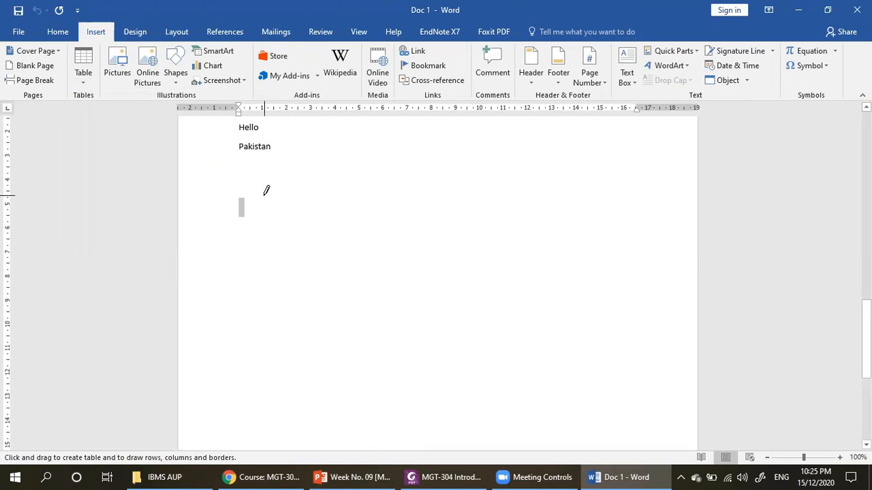
pyautogui.moveTo(265, 194)
pyautogui.mouseDown()
pyautogui.moveTo(337, 226)
pyautogui.moveTo(614, 225)
pyautogui.mouseUp()
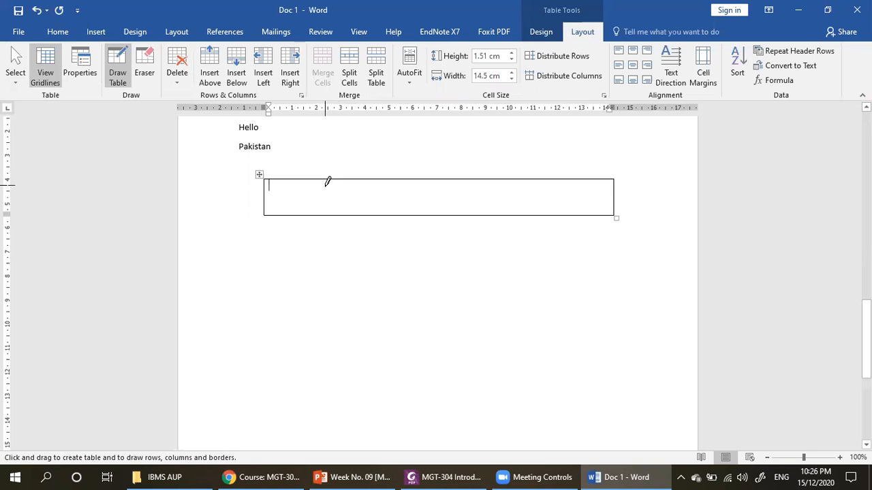
# - Split the drawn table into five columns with vertical borders, making the first four about 2.6, 3.3, 3.7 and 2.6 cm wide
pyautogui.moveTo(327, 174); pyautogui.dragTo(331, 206)
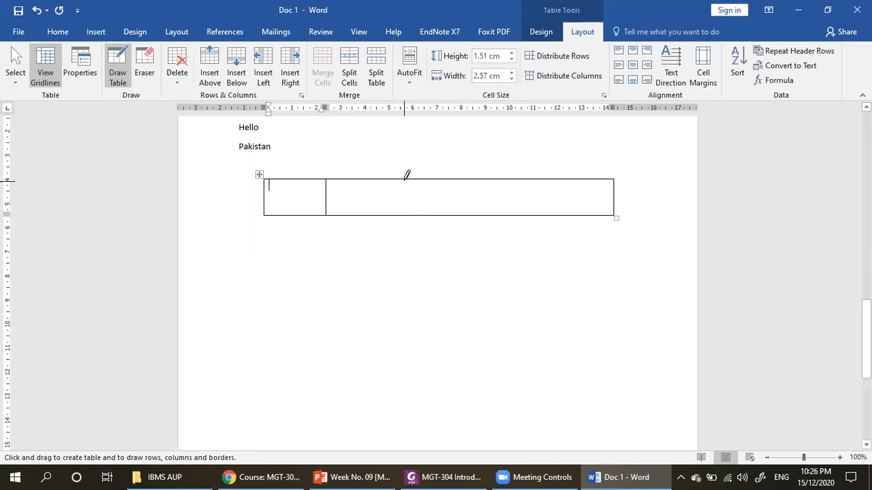
pyautogui.moveTo(403, 179); pyautogui.dragTo(404, 208)
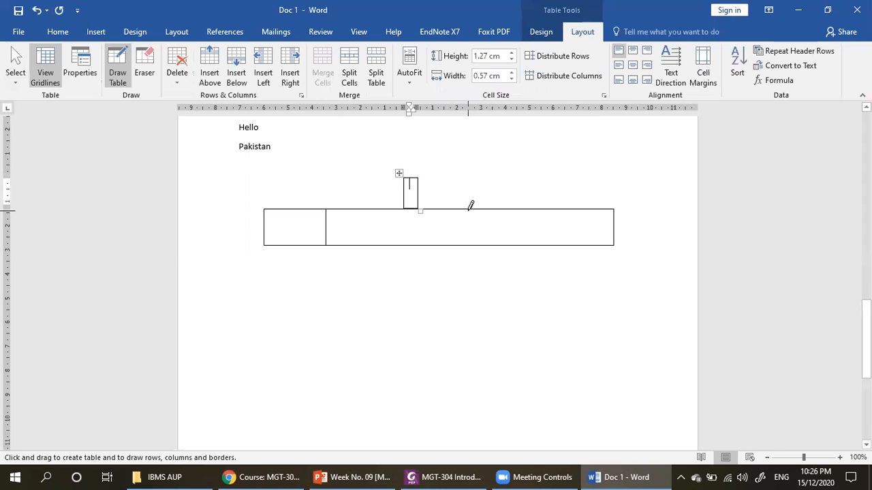
pyautogui.hotkey('ctrl', 'z')
pyautogui.moveTo(407, 178); pyautogui.dragTo(407, 213)
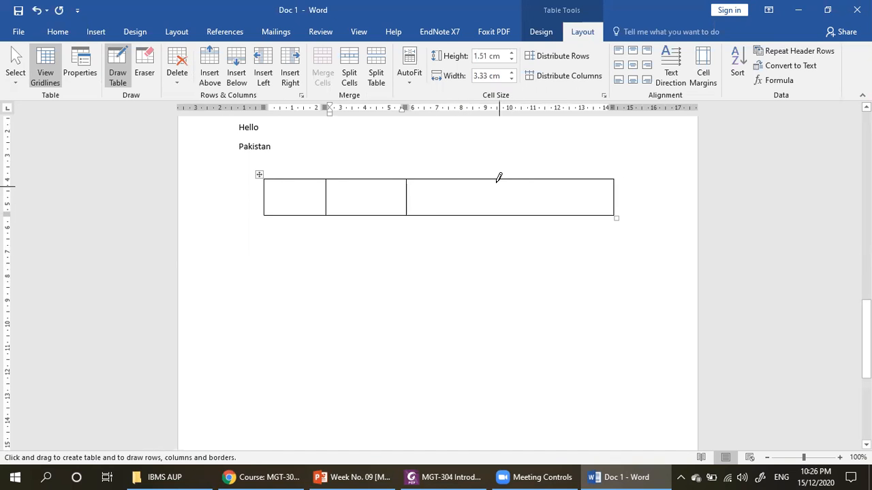
pyautogui.moveTo(497, 179); pyautogui.dragTo(501, 204)
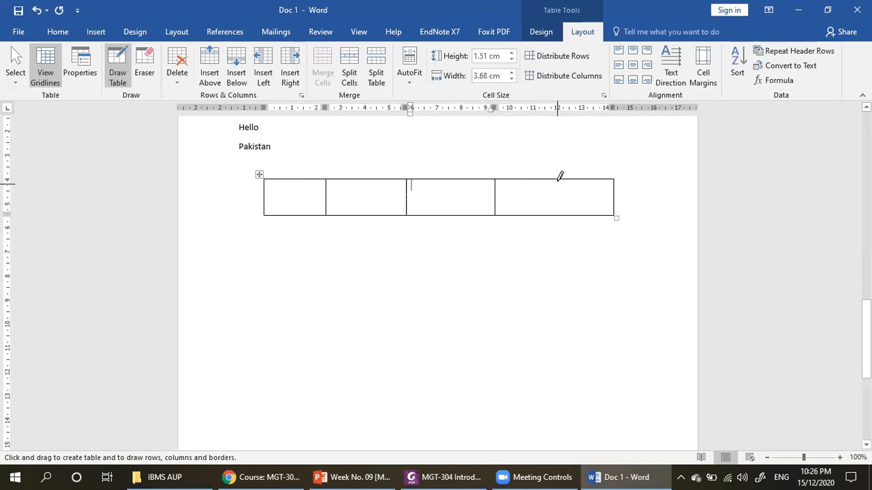
pyautogui.moveTo(560, 175); pyautogui.dragTo(563, 203)
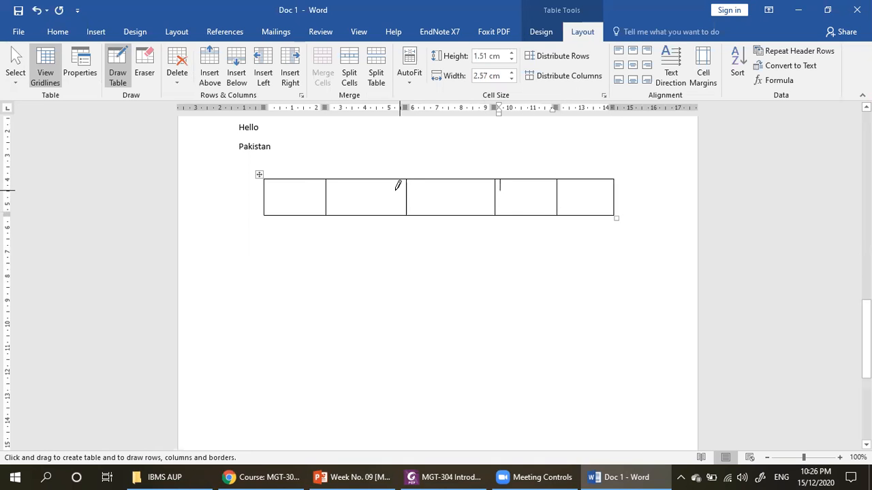
pyautogui.click(118, 76)
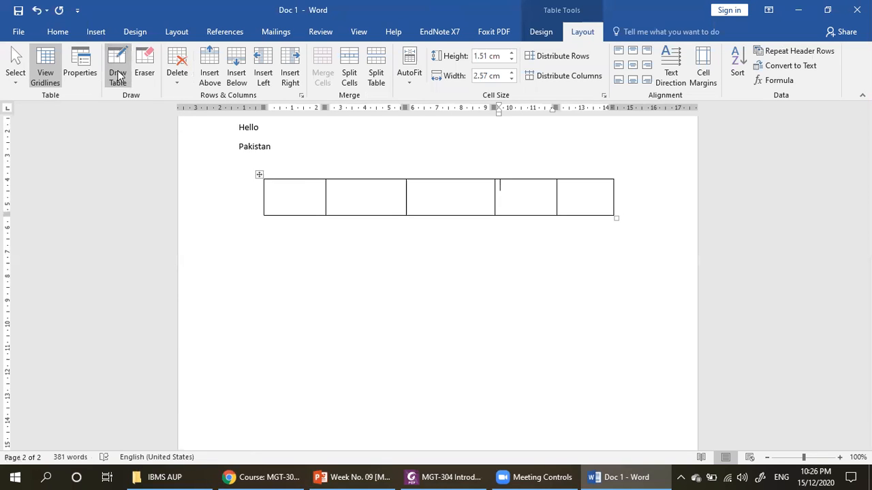
# - Insert a 5x5 table below the drawn table
pyautogui.click(96, 32)
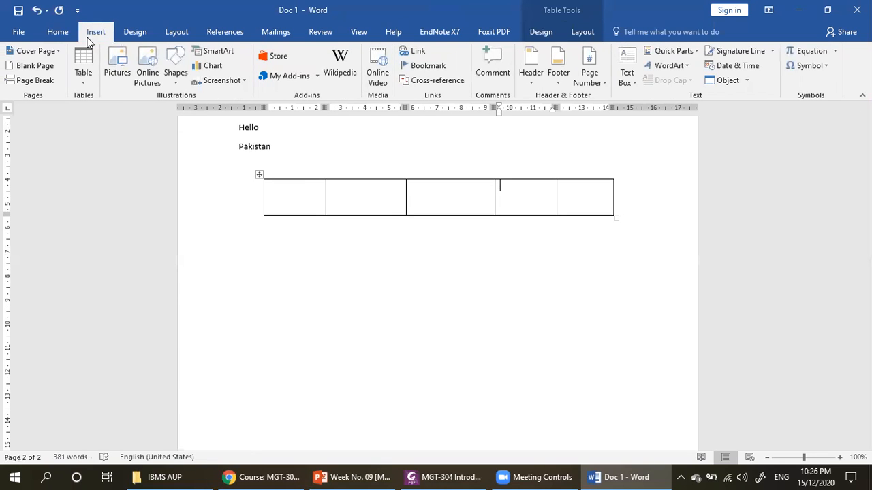
pyautogui.click(623, 233)
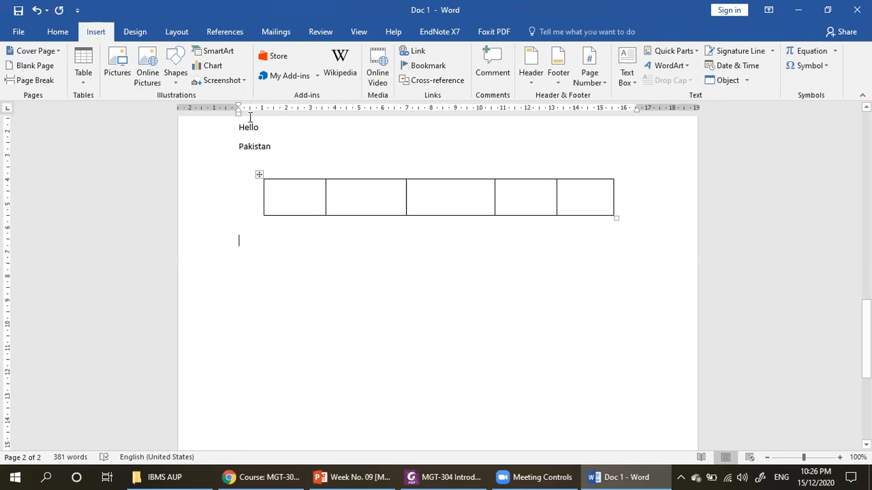
pyautogui.click(83, 82)
pyautogui.click(83, 82)
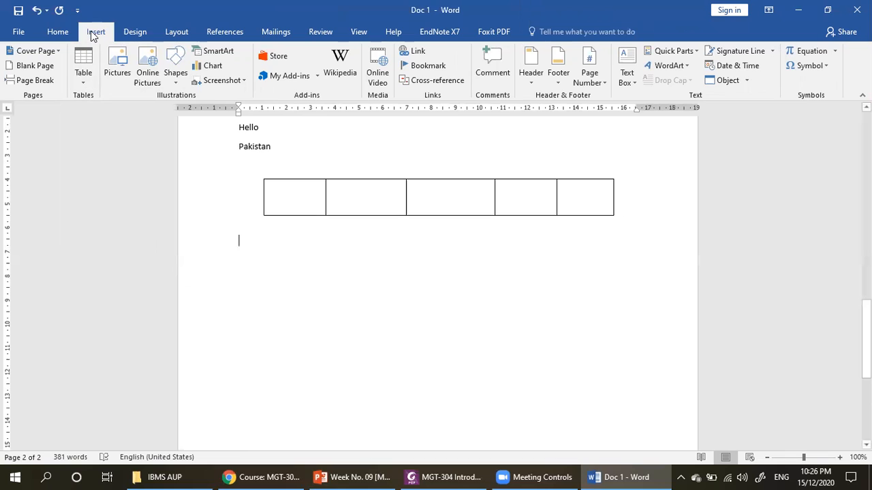
pyautogui.click(91, 78)
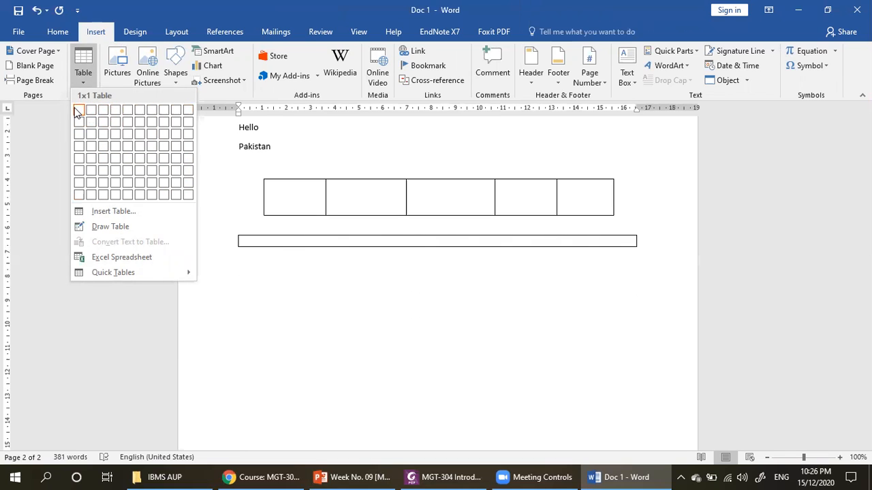
pyautogui.click(126, 159)
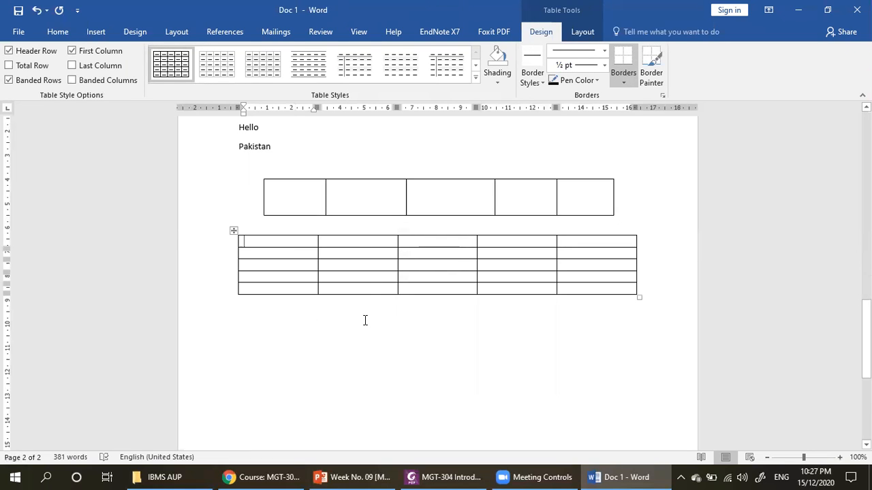
# - Enter the headings Name and Father Name in the first two cells of the 5x5 table's top row
pyautogui.moveTo(279, 247); pyautogui.dragTo(579, 281)
pyautogui.click(282, 245)
pyautogui.write('R')
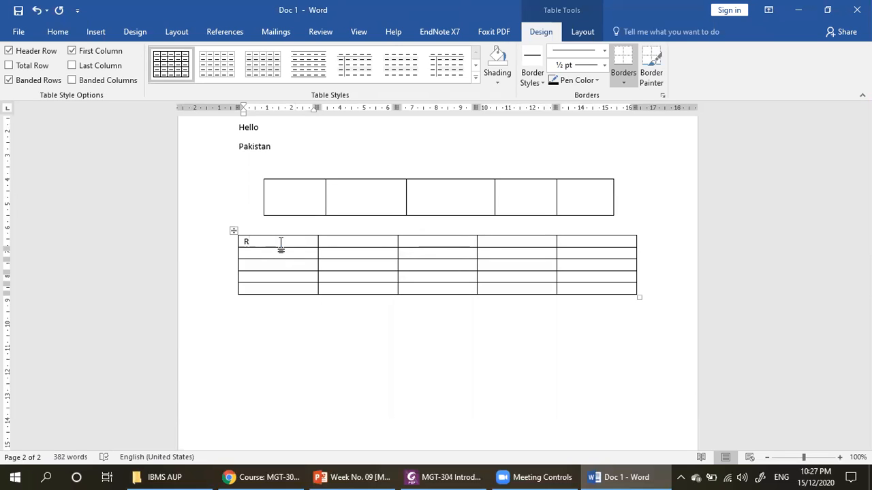
pyautogui.write('\\\\\\')
pyautogui.press('BackSpace')
pyautogui.press('BackSpace')
pyautogui.press('BackSpace')
pyautogui.press('BackSpace')
pyautogui.write('Name')
pyautogui.press('Tab')
pyautogui.write('Father Name')
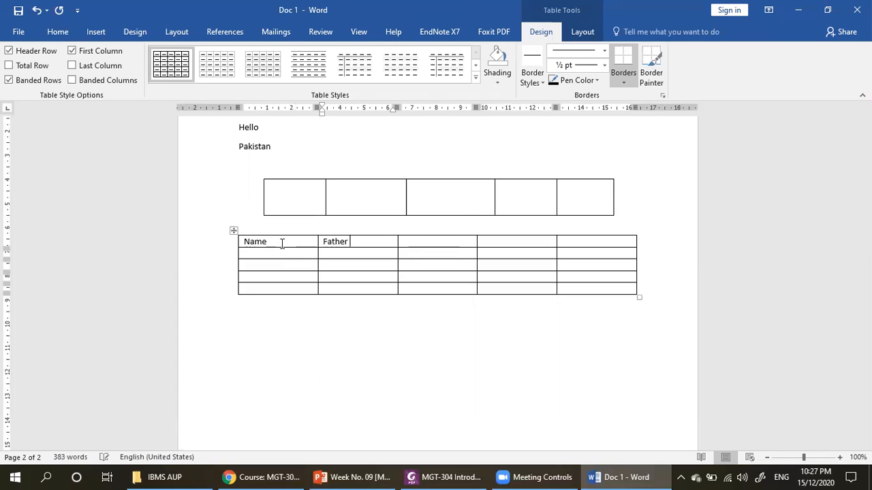
# - Fill the remaining three heading cells with Class, Class No and Address
pyautogui.press('Tab')
pyautogui.write('Class')
pyautogui.press('Tab')
pyautogui.write('Class')
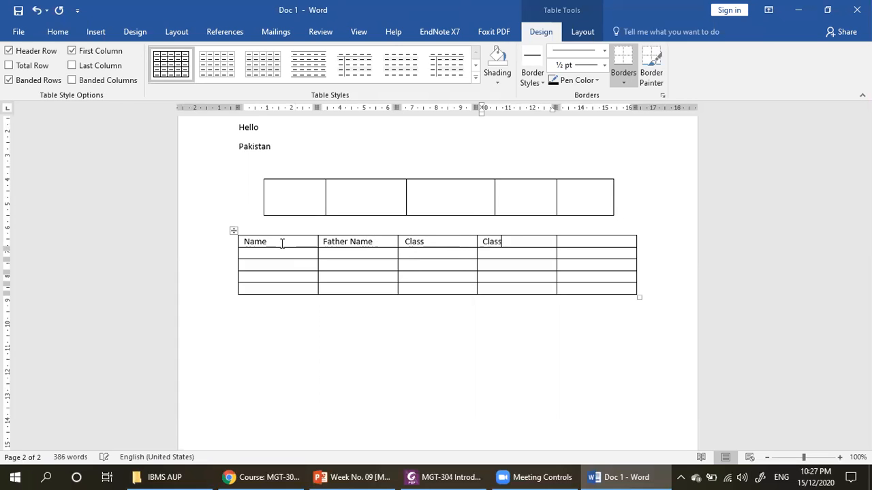
pyautogui.write(' No')
pyautogui.press('Tab')
pyautogui.write('Address')
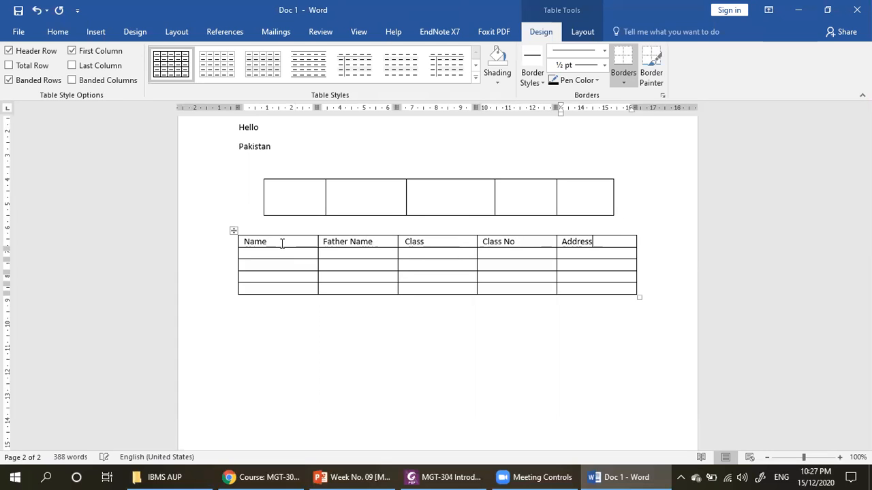
pyautogui.click(354, 312)
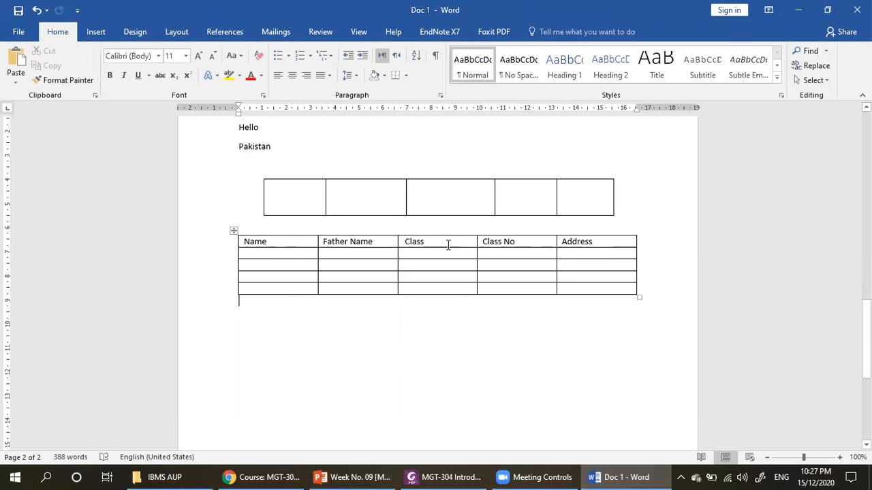
# - Center the text of the heading row and shade the row Orange, Accent 2
pyautogui.moveTo(243, 242); pyautogui.dragTo(566, 237)
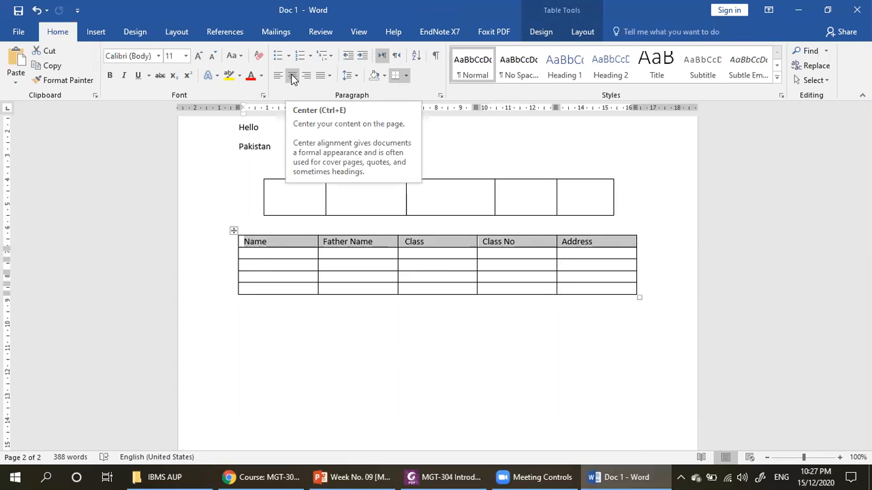
pyautogui.click(291, 76)
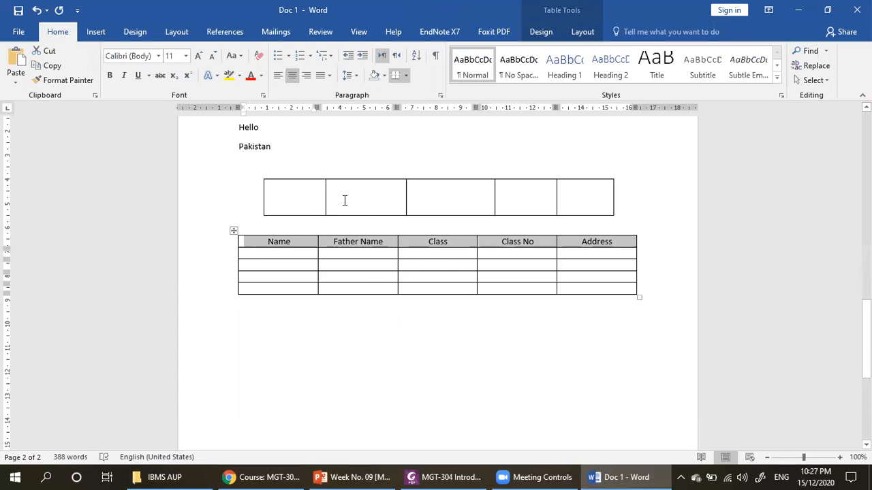
pyautogui.click(261, 75)
pyautogui.click(262, 77)
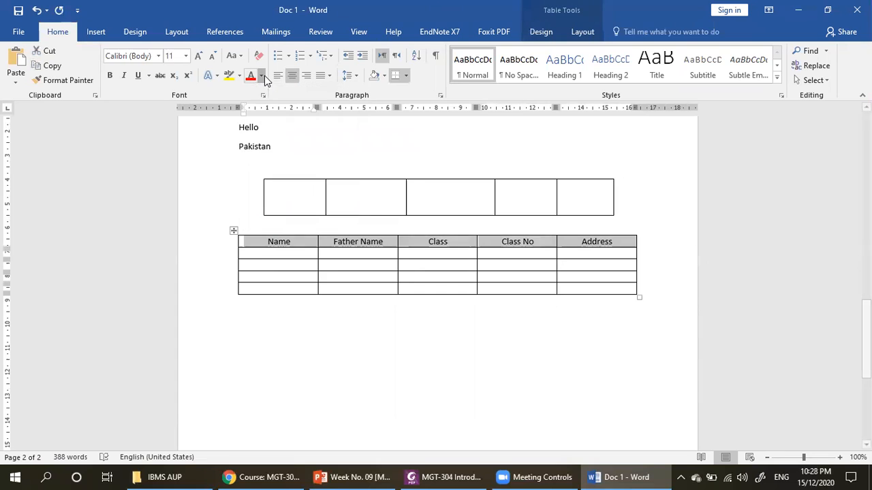
pyautogui.click(385, 77)
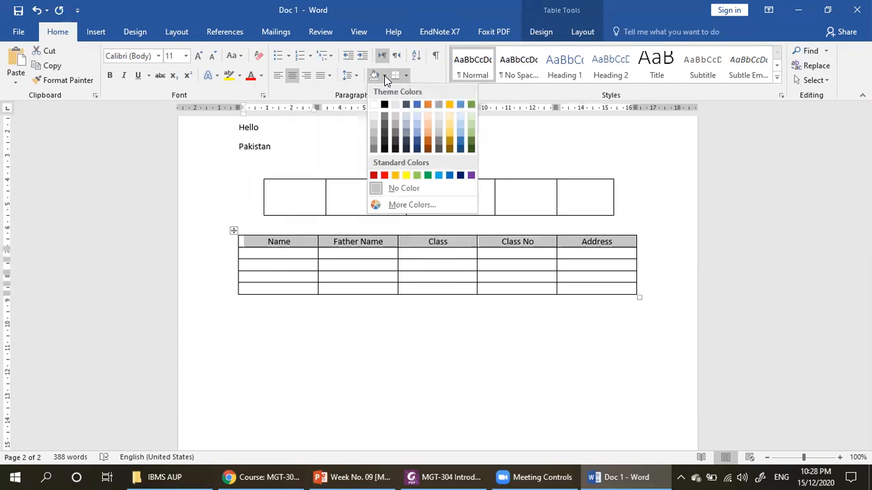
pyautogui.click(427, 109)
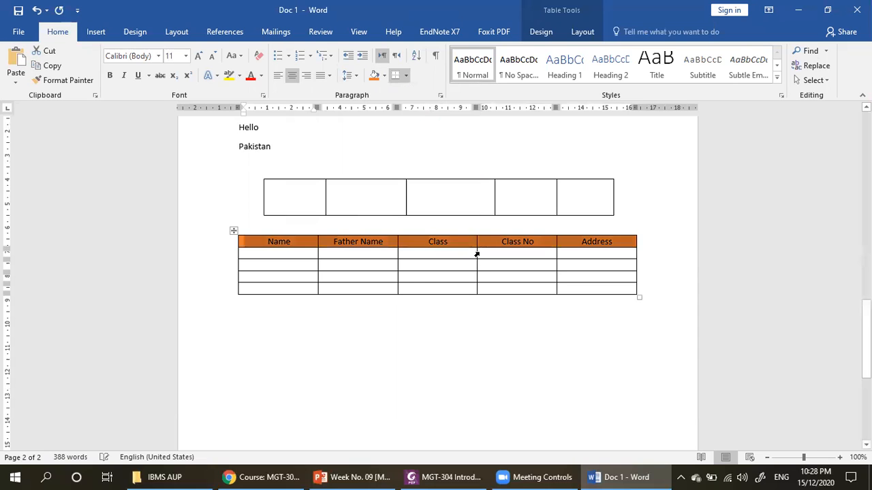
pyautogui.click(461, 261)
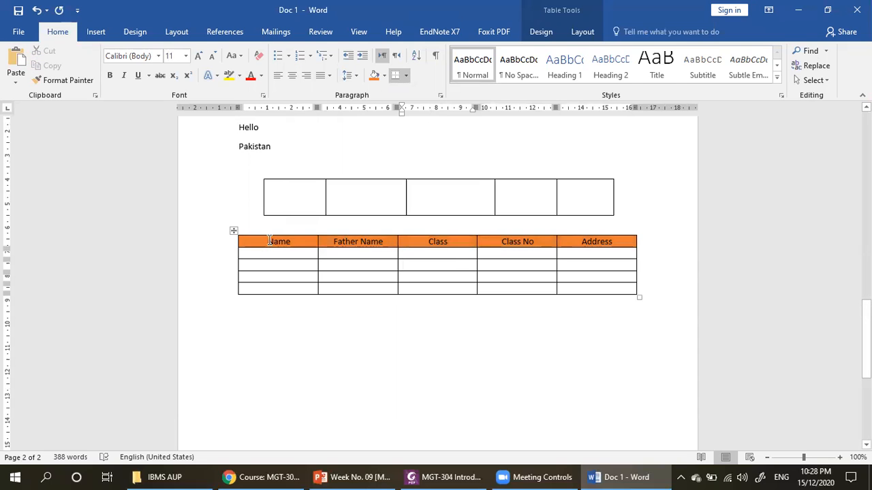
# - Color the heading row's text white and make it bold, italic and underlined
pyautogui.moveTo(267, 241); pyautogui.dragTo(608, 247)
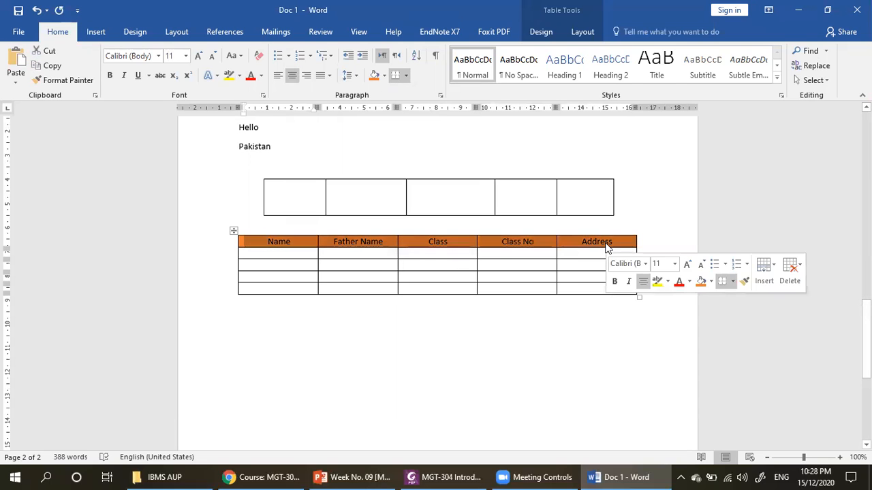
pyautogui.click(262, 75)
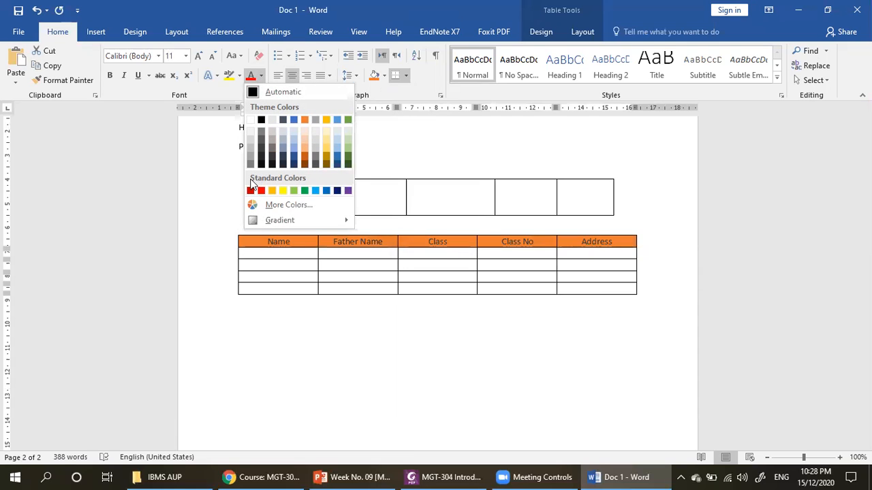
pyautogui.click(250, 121)
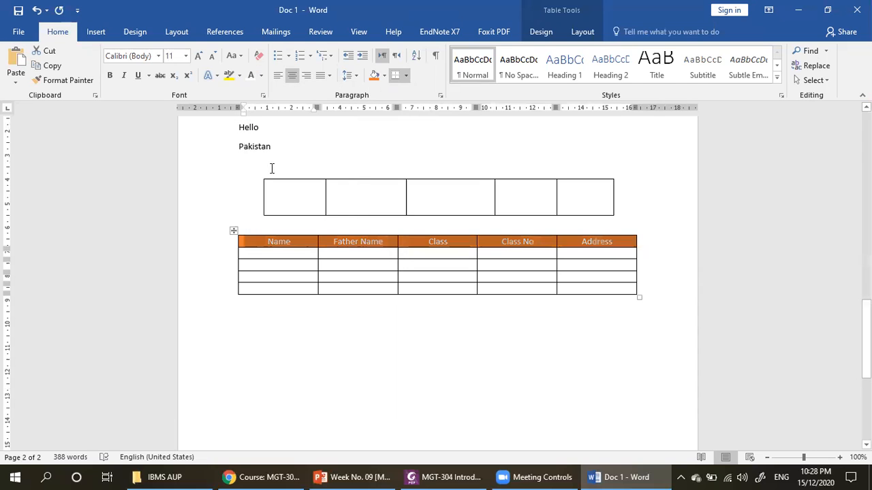
pyautogui.click(109, 76)
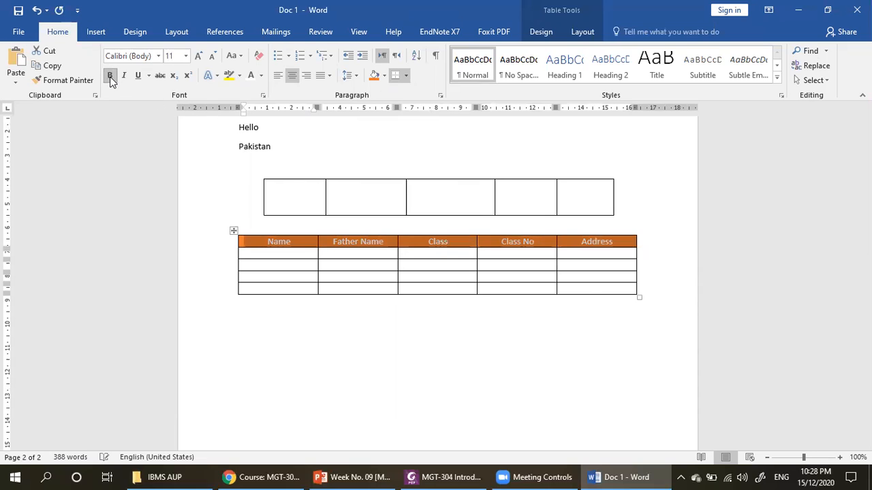
pyautogui.click(123, 77)
pyautogui.click(134, 79)
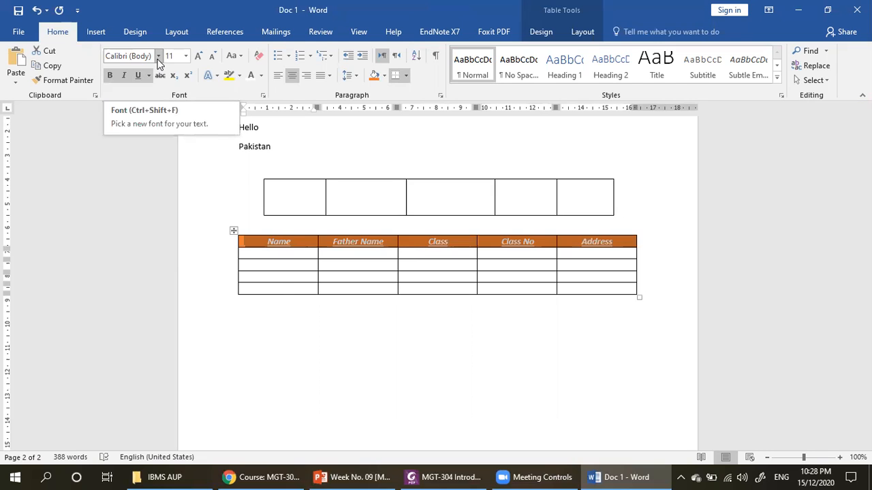
# - Set the heading row's font to Times New Roman at size 12
pyautogui.click(158, 60)
pyautogui.click(160, 118)
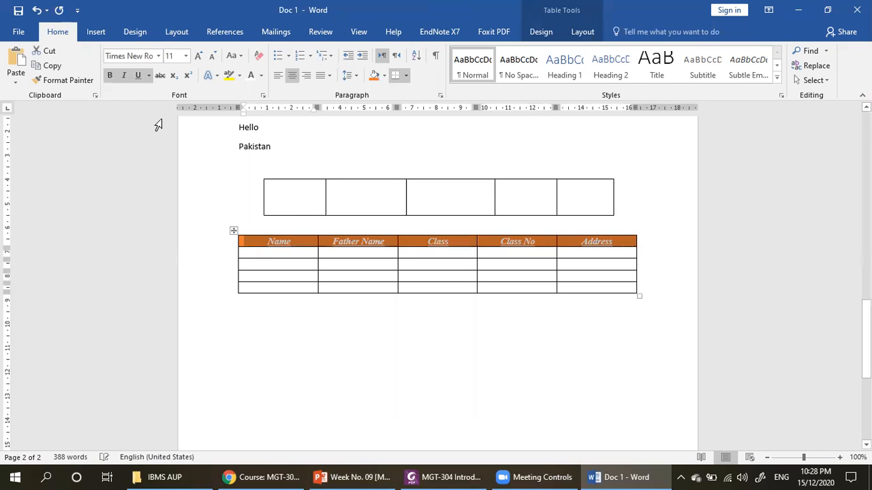
pyautogui.click(186, 56)
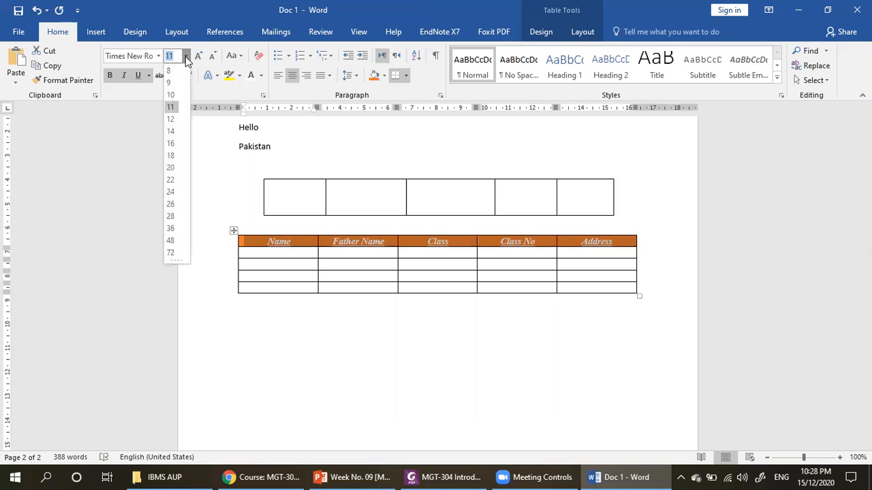
pyautogui.click(175, 121)
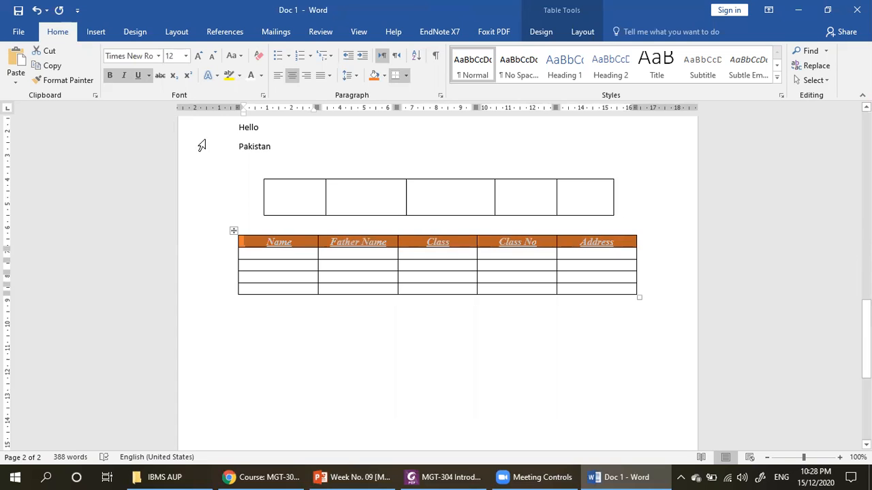
pyautogui.click(363, 279)
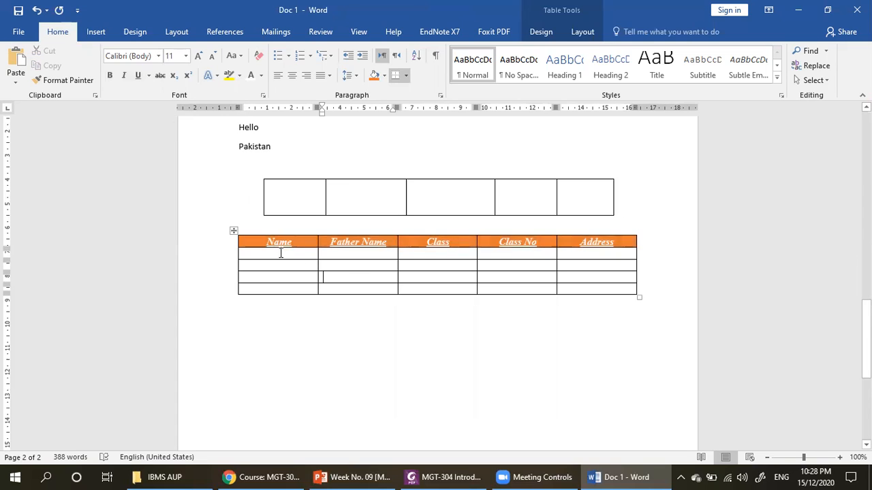
pyautogui.moveTo(272, 252); pyautogui.dragTo(577, 283)
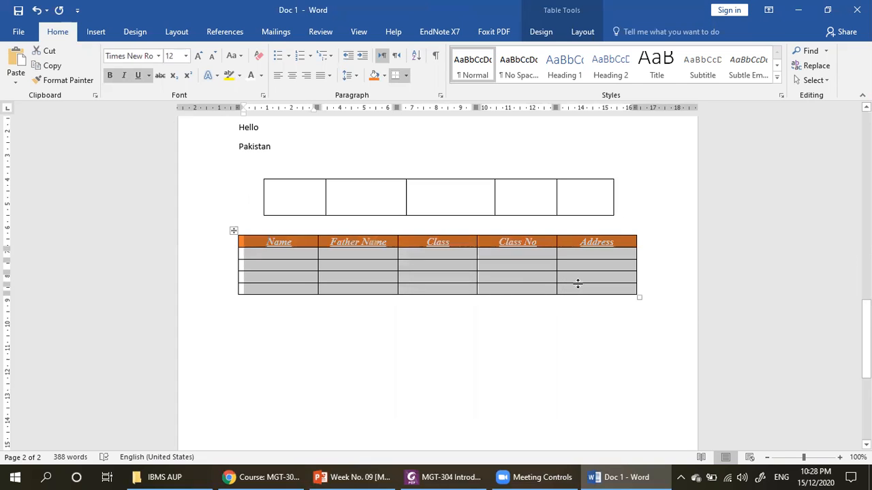
pyautogui.click(516, 273)
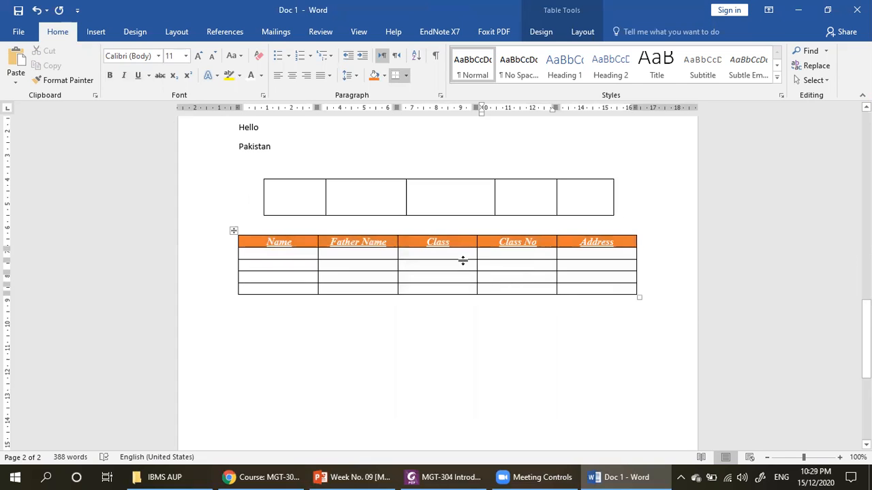
pyautogui.click(540, 31)
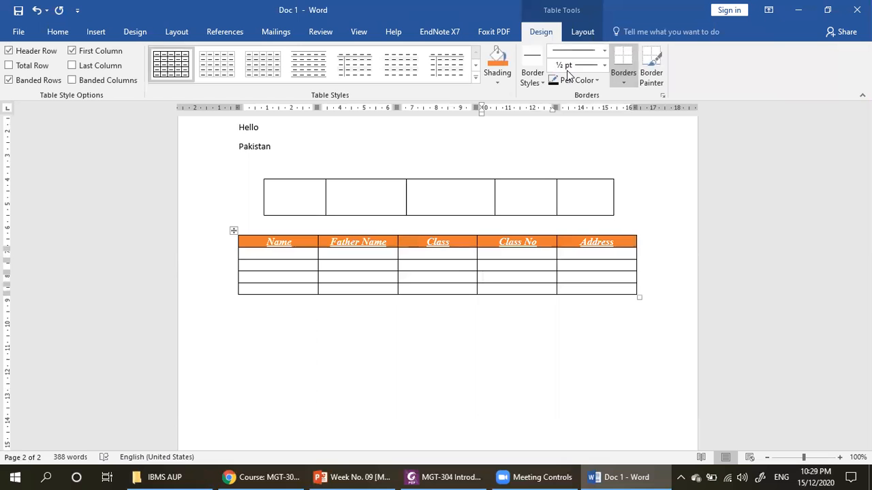
pyautogui.click(582, 31)
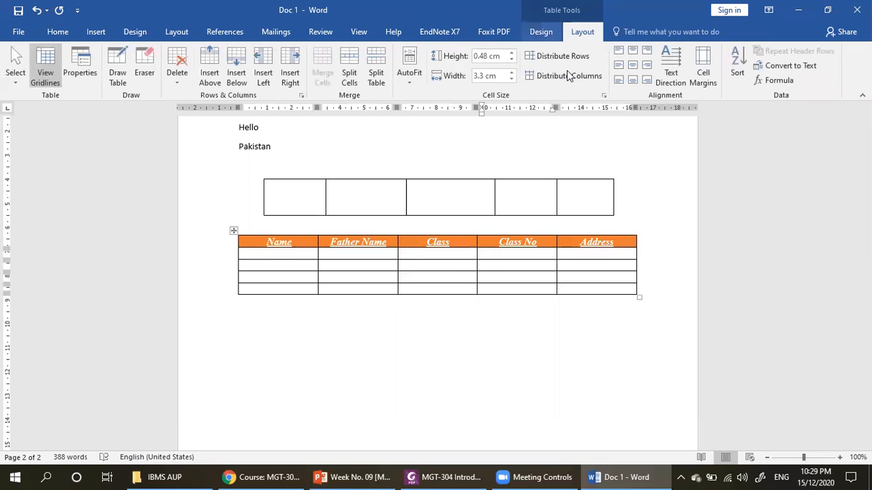
pyautogui.click(541, 32)
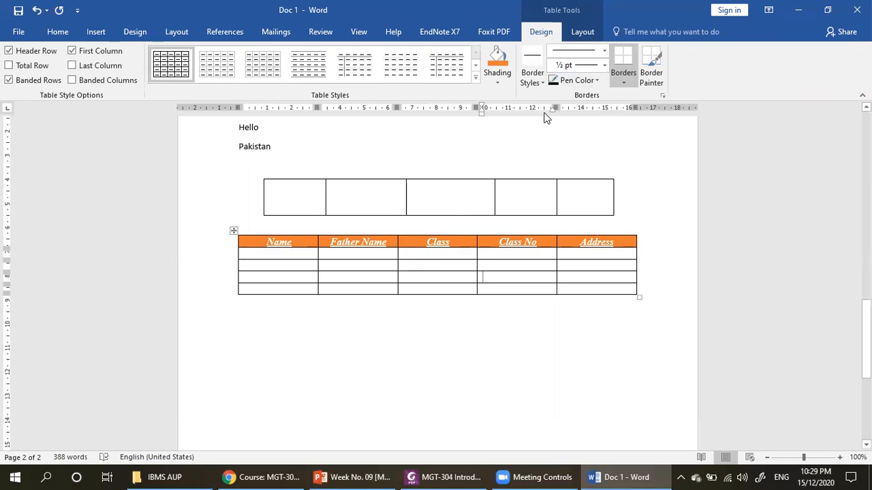
pyautogui.scroll(-1, 562, 65)
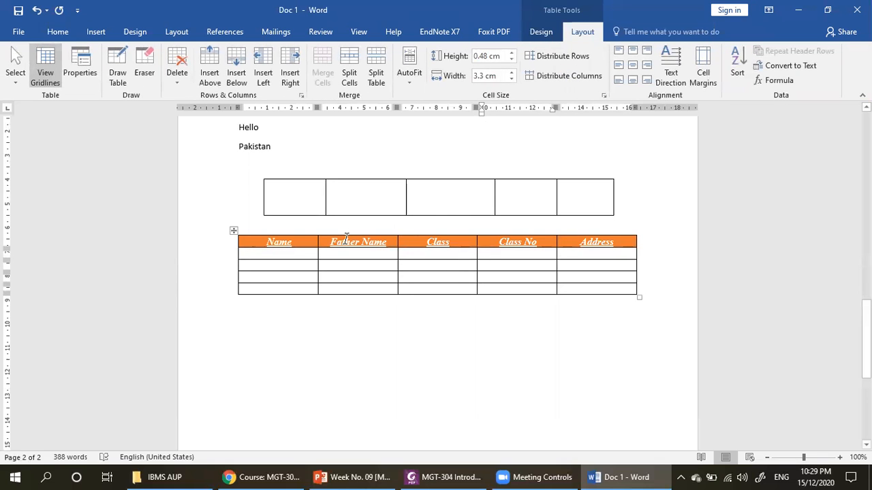
# - Insert a new column to the right of the Address column and another to the left of the Name column
pyautogui.click(269, 256)
pyautogui.click(598, 253)
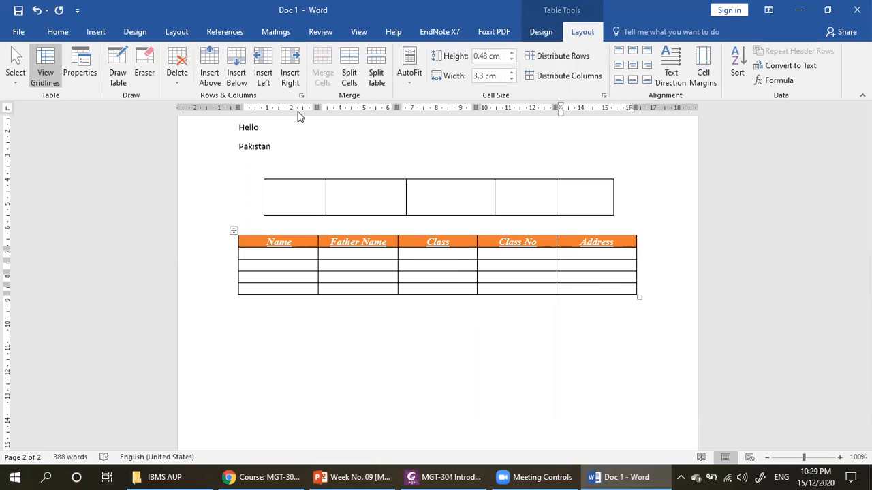
pyautogui.click(296, 66)
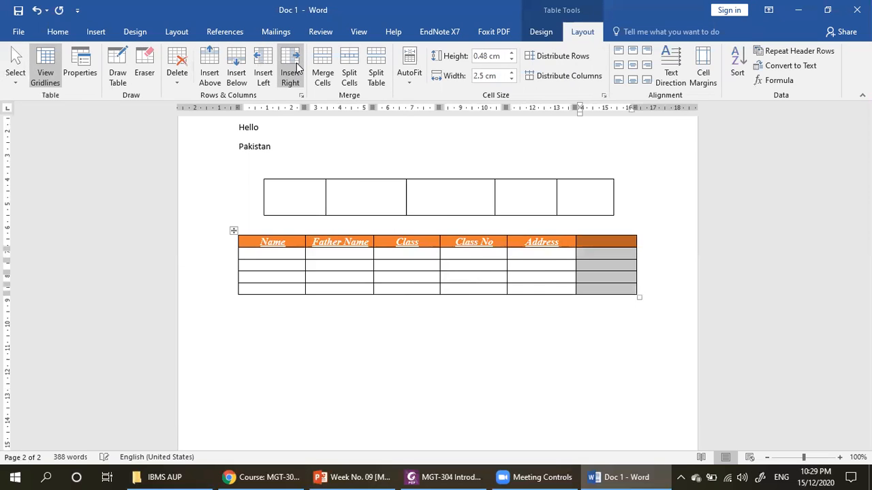
pyautogui.click(624, 278)
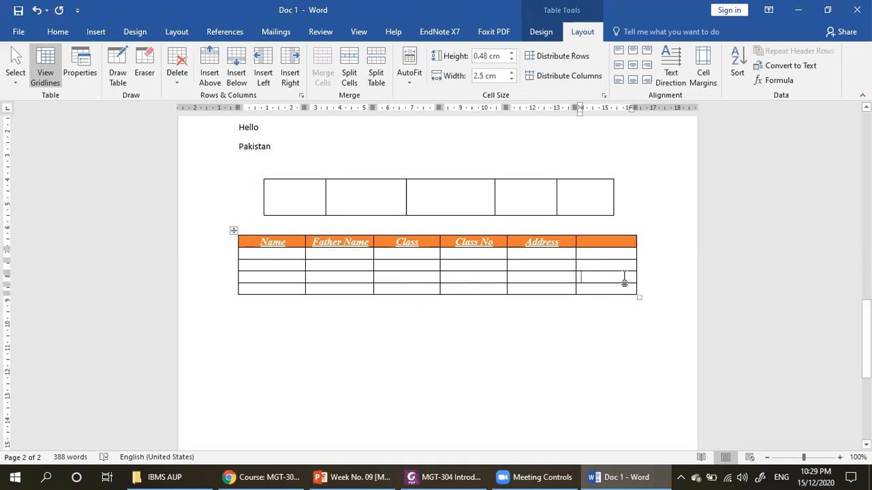
pyautogui.click(613, 256)
pyautogui.click(277, 267)
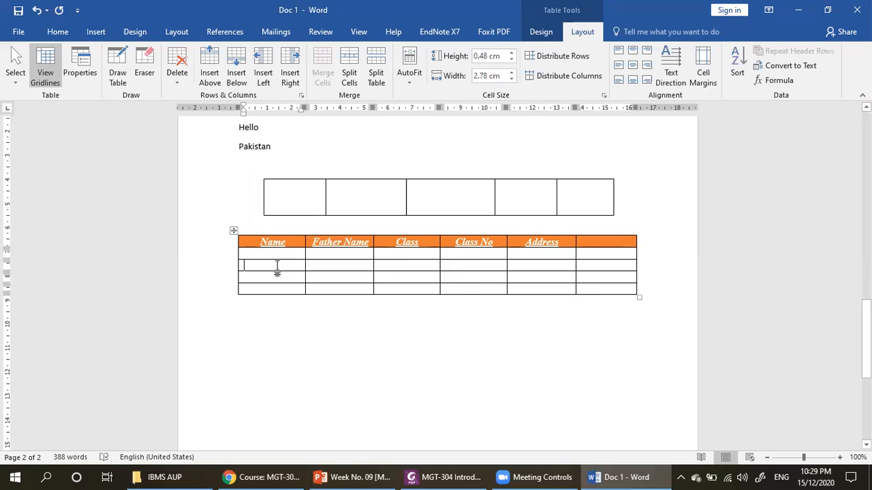
pyautogui.click(263, 85)
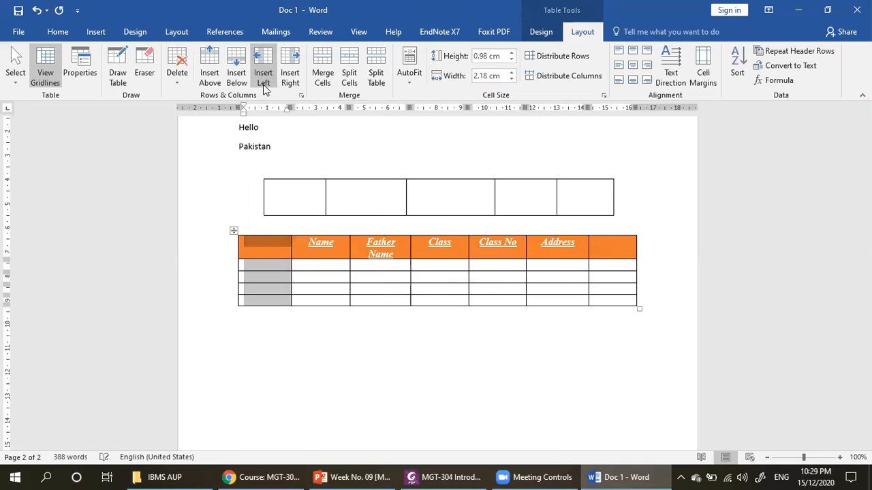
# - Insert one row below the lower table's last row and another row directly above that new row
pyautogui.click(602, 303)
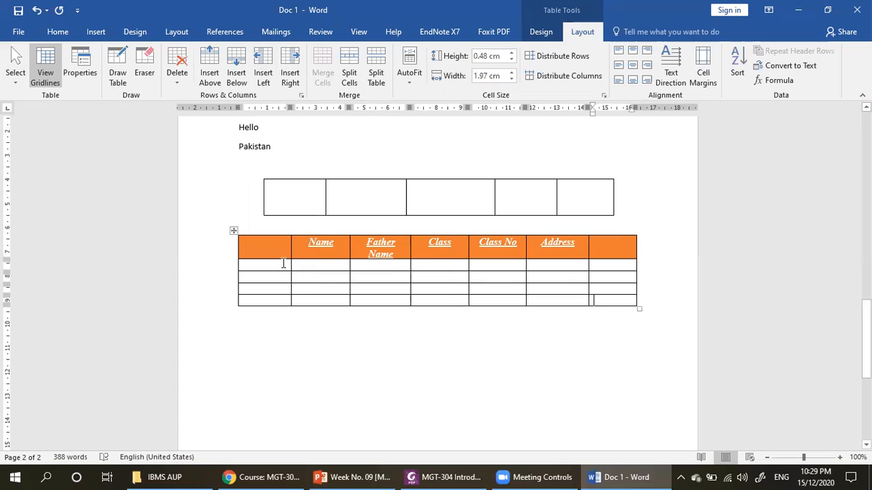
pyautogui.click(232, 84)
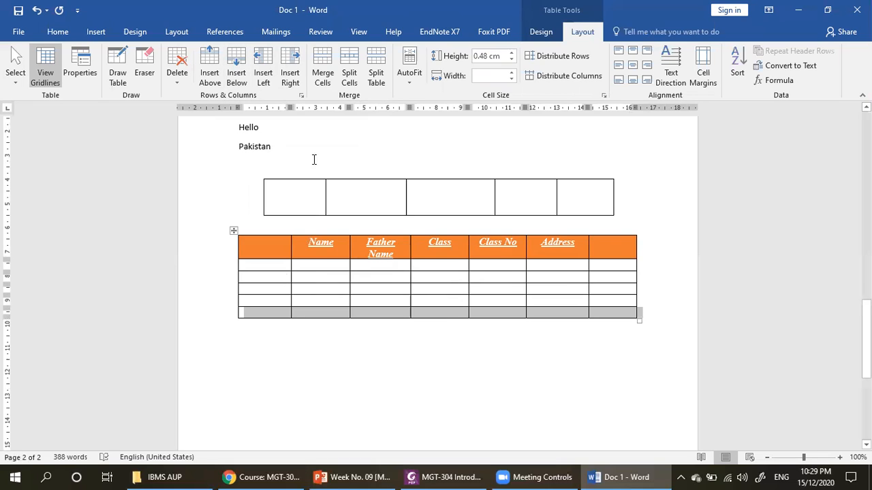
pyautogui.click(209, 69)
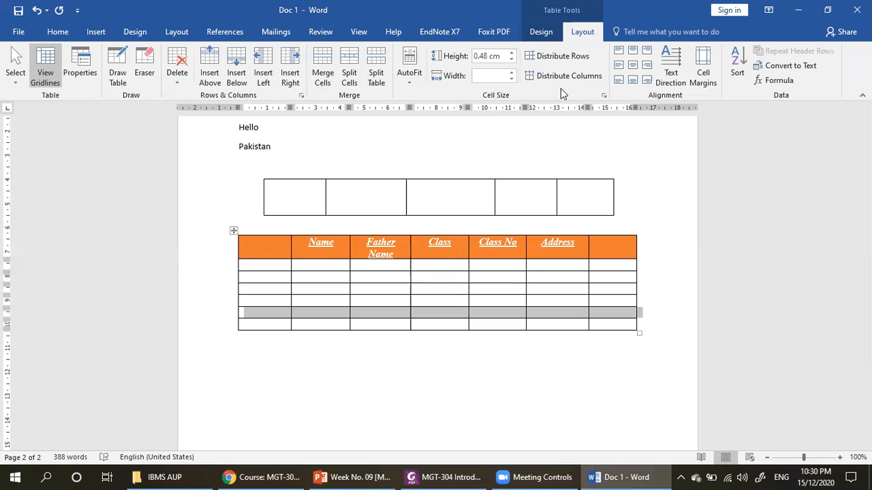
# - Apply Align Center, Align Bottom Center and finally Align Top Left to the cells of the second-to-last row
pyautogui.click(632, 66)
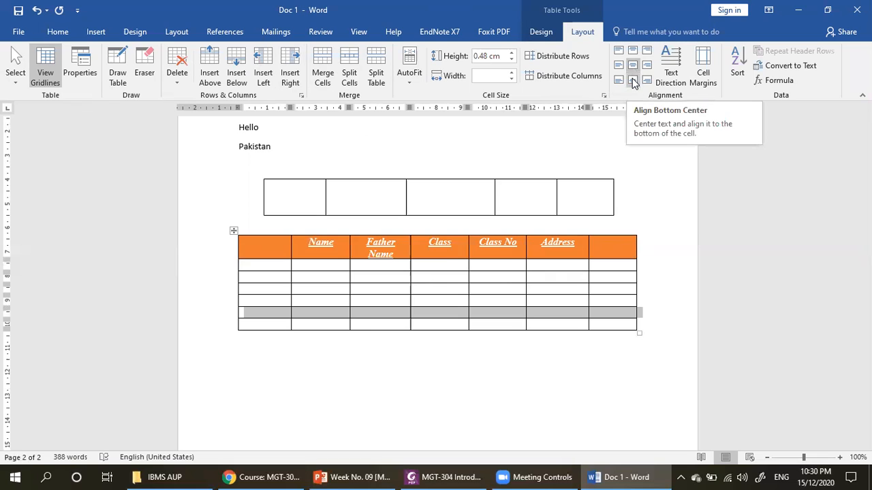
pyautogui.click(632, 81)
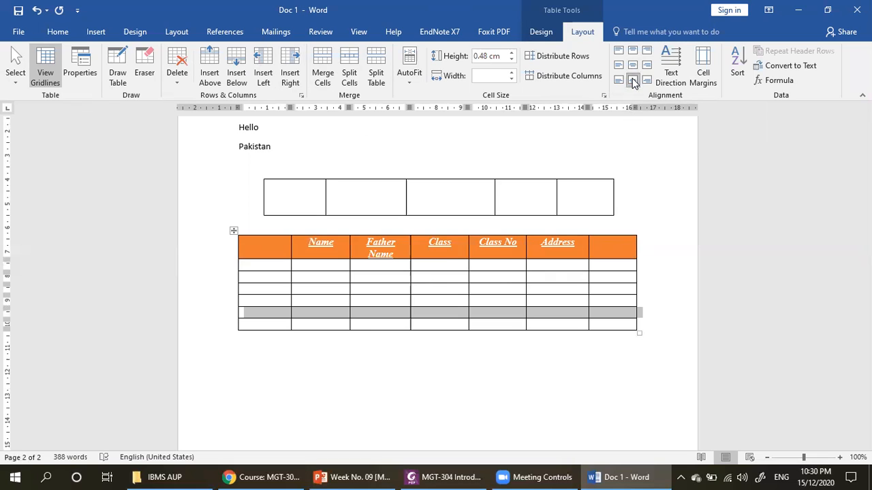
pyautogui.click(618, 51)
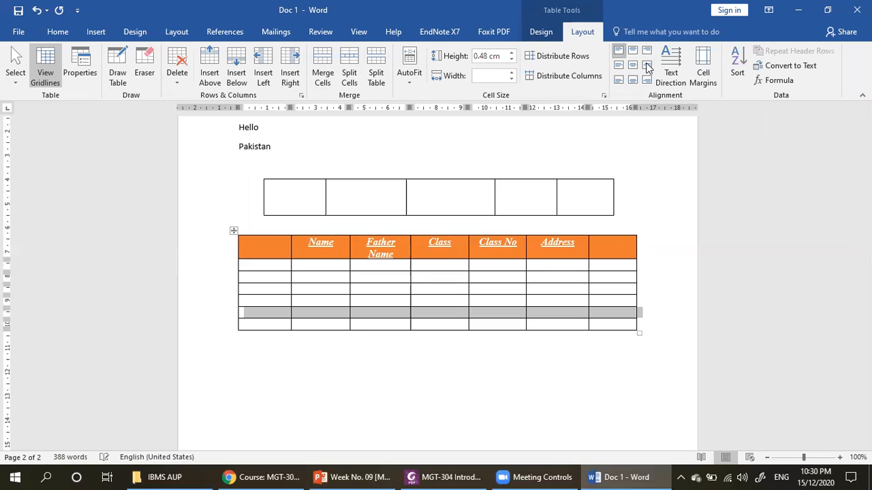
# - Insert a column to the left of the lower table's last empty column
pyautogui.click(617, 267)
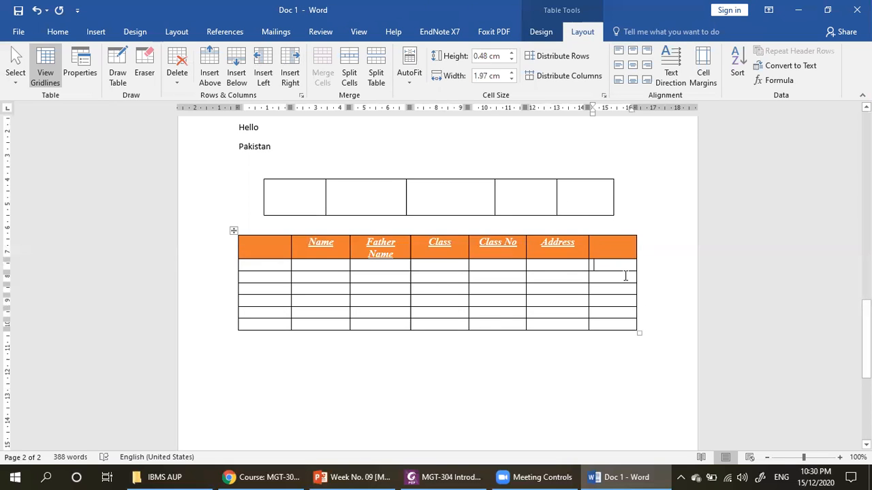
pyautogui.rightClick(607, 267)
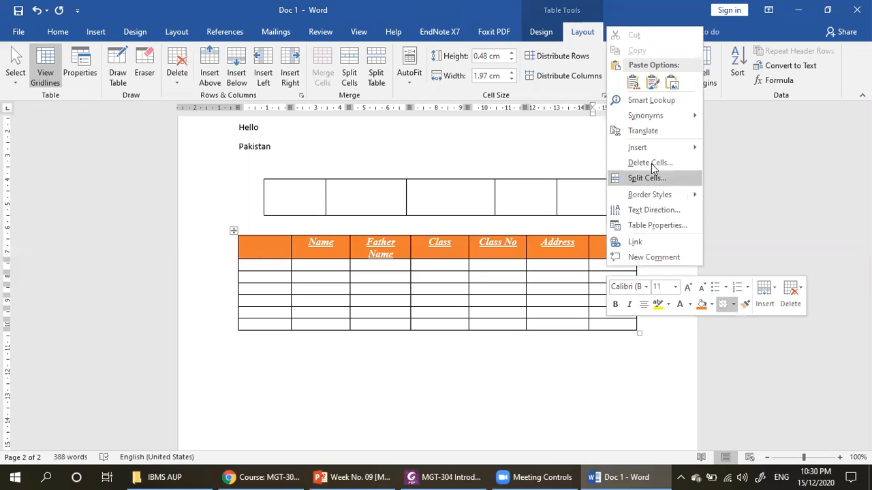
pyautogui.moveTo(664, 122)
pyautogui.moveTo(671, 151)
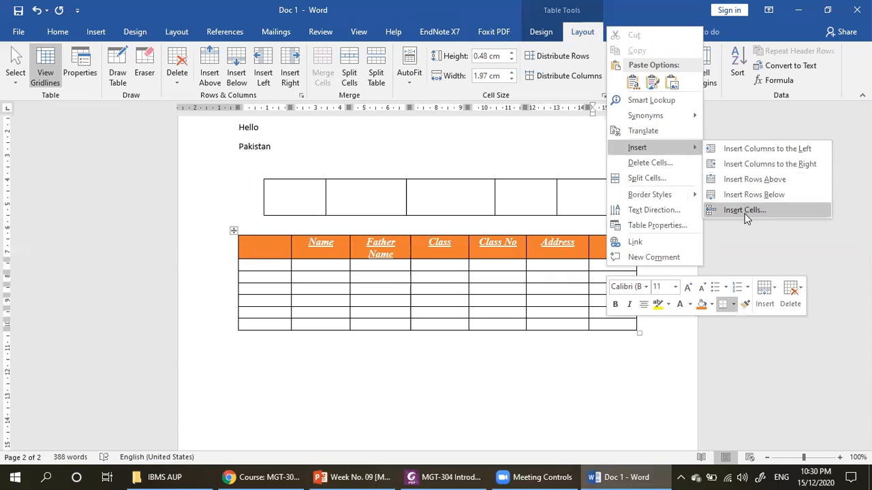
pyautogui.click(726, 154)
pyautogui.click(459, 335)
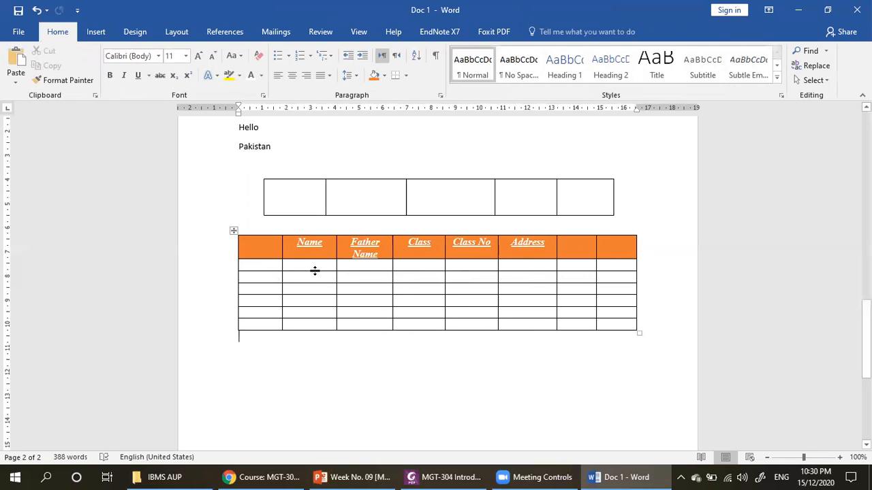
# - Select the whole lower table and clear the contents of all its cells
pyautogui.click(260, 263)
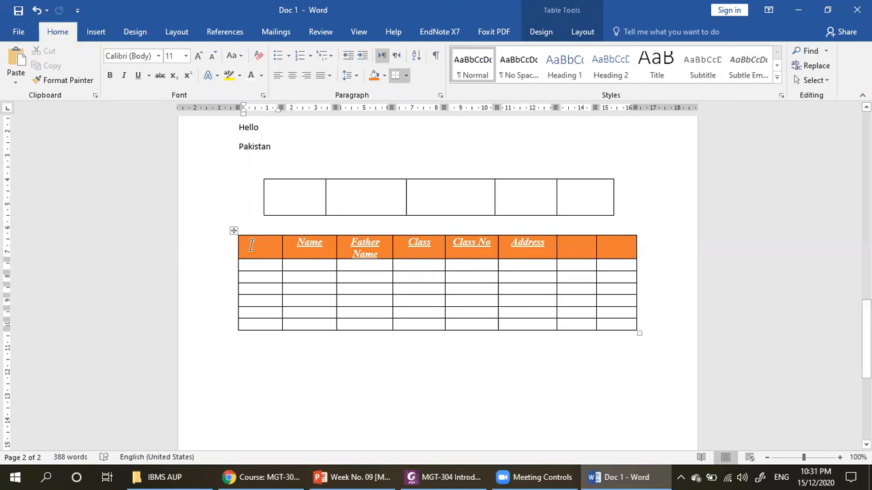
pyautogui.moveTo(249, 242)
pyautogui.mouseDown()
pyautogui.moveTo(608, 292)
pyautogui.moveTo(638, 322)
pyautogui.mouseUp()
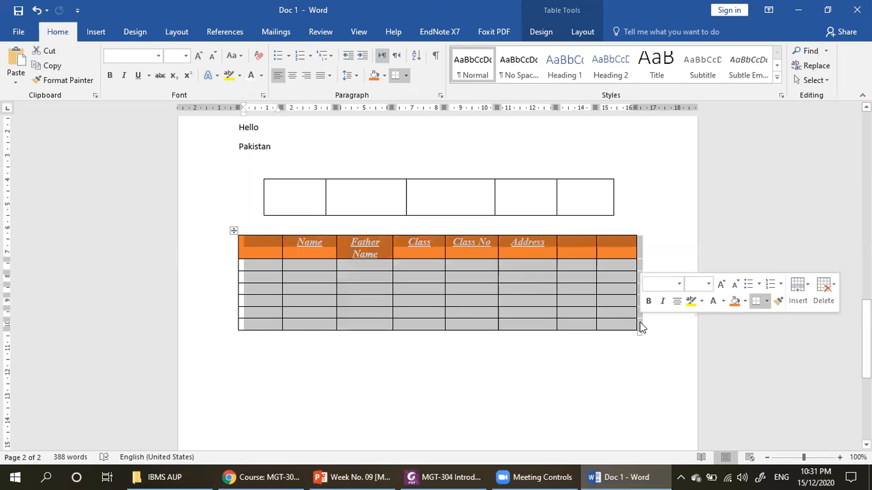
pyautogui.click(232, 232)
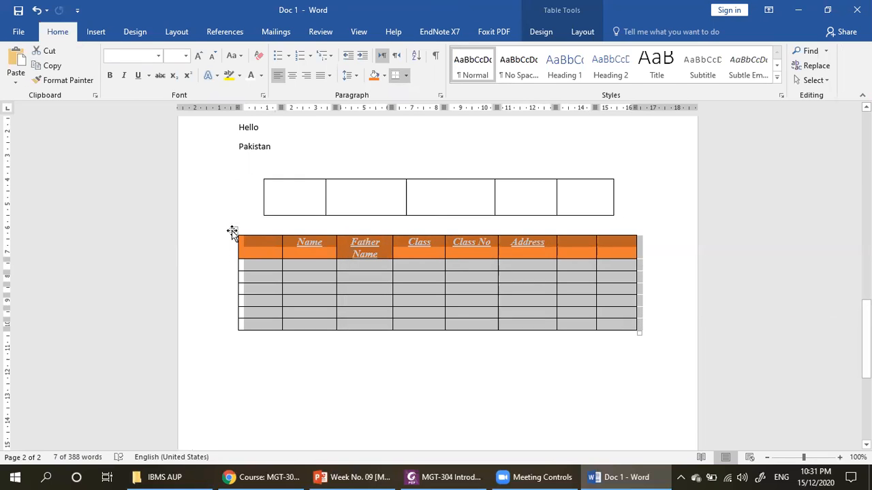
pyautogui.press('Delete')
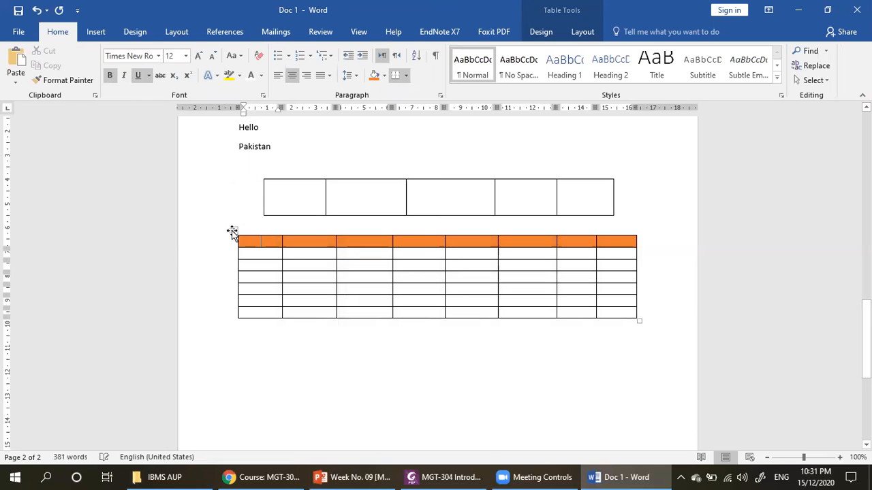
# - Select all cells of the table with the orange heading row and delete the entire table
pyautogui.moveTo(248, 242)
pyautogui.mouseDown()
pyautogui.moveTo(370, 286)
pyautogui.moveTo(617, 310)
pyautogui.mouseUp()
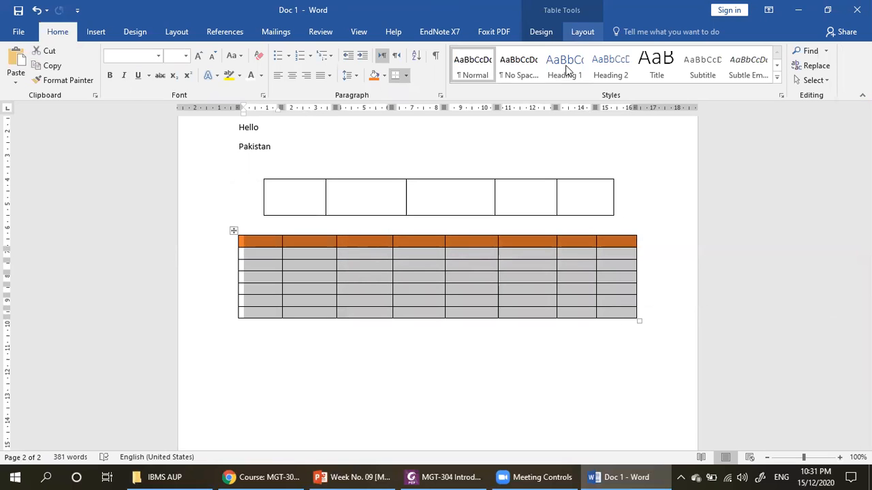
pyautogui.click(582, 31)
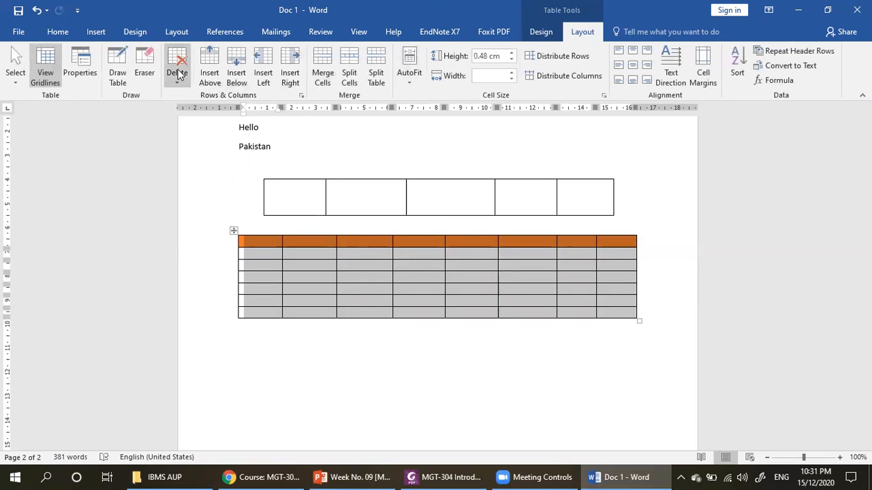
pyautogui.click(178, 74)
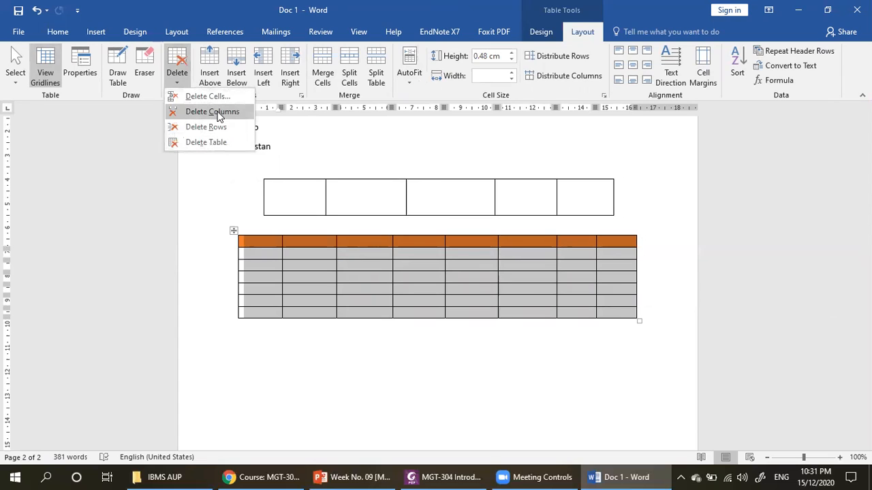
pyautogui.click(221, 142)
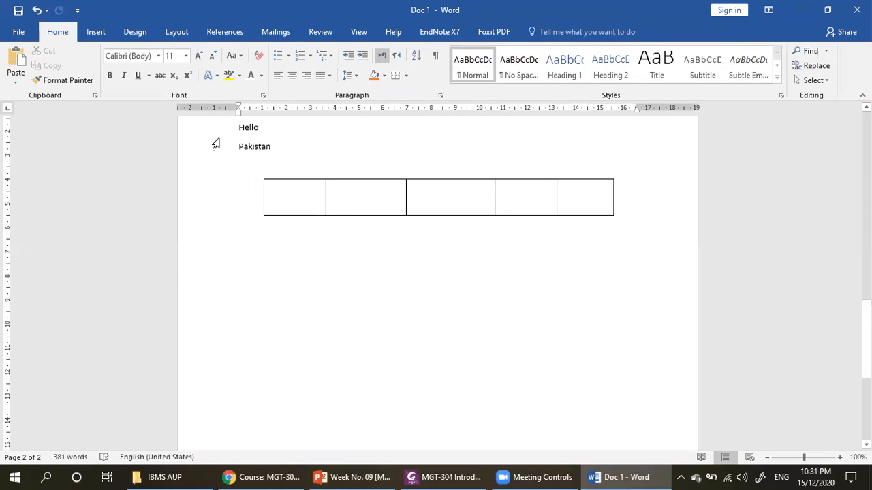
# - Undo the table deletion, the clearing of its contents, the last column insertion and the two row insertions
pyautogui.hotkey('ctrl', 'z')
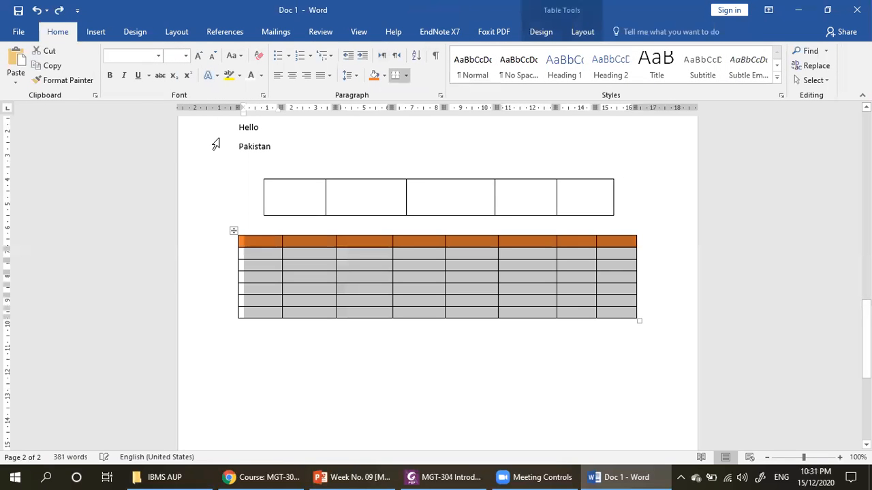
pyautogui.hotkey('ctrl', 'z')
pyautogui.hotkey('ctrl', 'z')
pyautogui.hotkey('ctrl', 'z')
pyautogui.hotkey('ctrl', 'z')
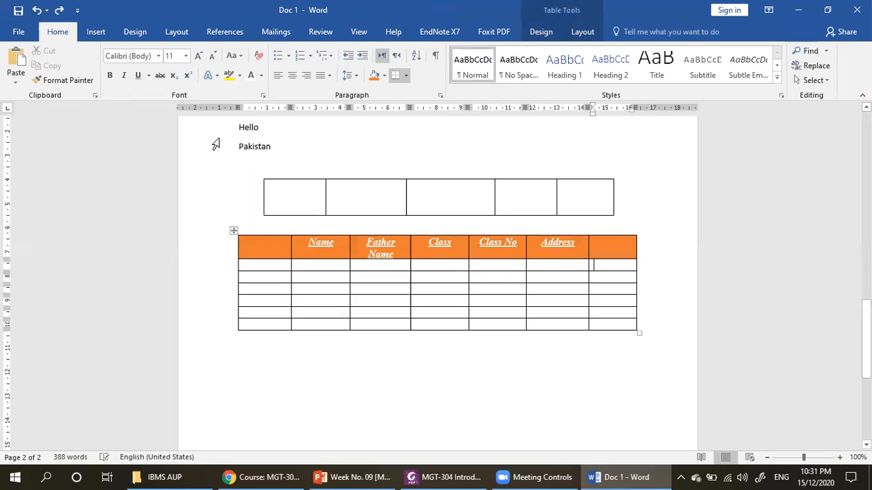
pyautogui.hotkey('ctrl', 'z')
pyautogui.hotkey('ctrl', 'z')
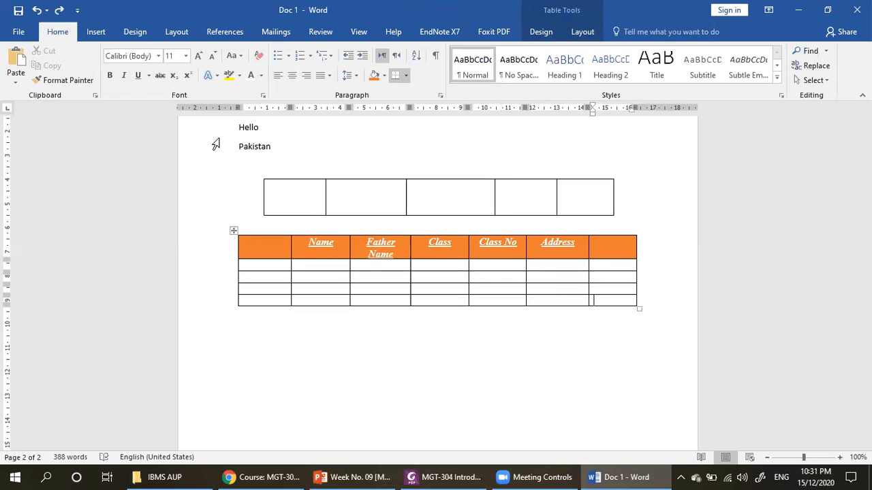
# - Switch to the PowerPoint presentation Week No. 09 [MS Word] III
pyautogui.click(355, 477)
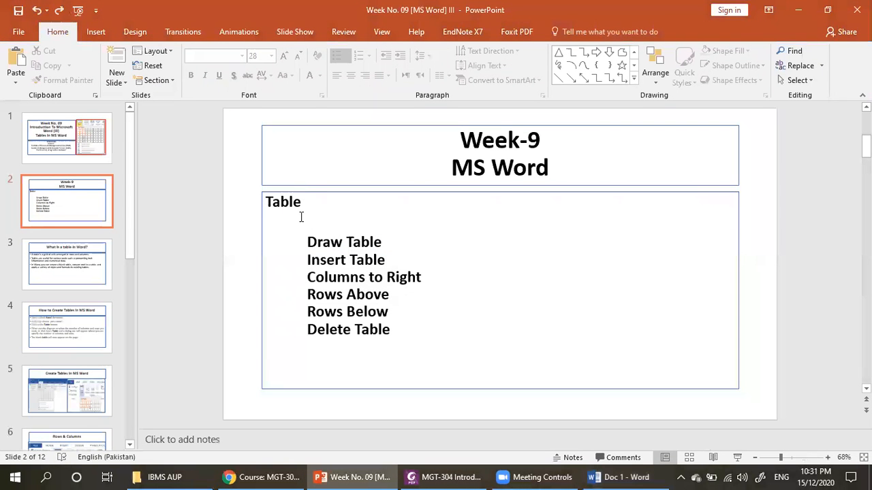